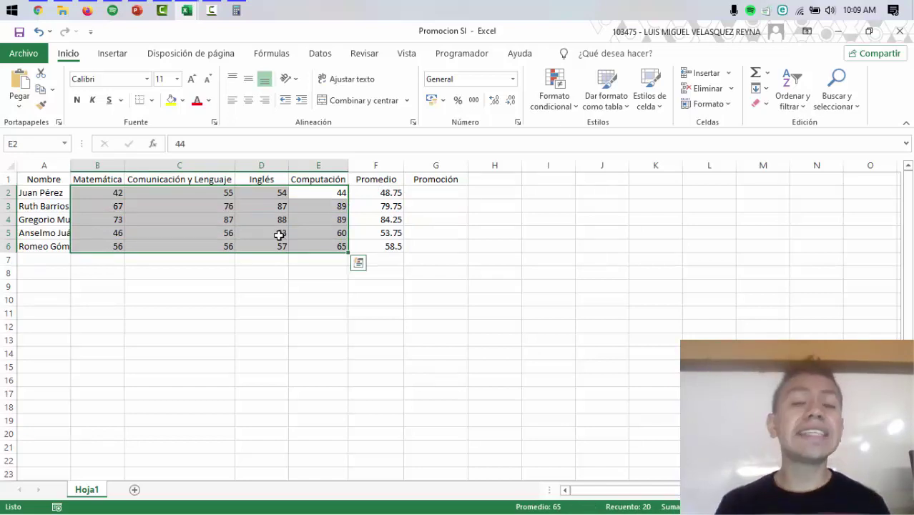
# Examine the average formula in F2 and the grades at both ends of its range, B2 and E2
pyautogui.click(385, 192)
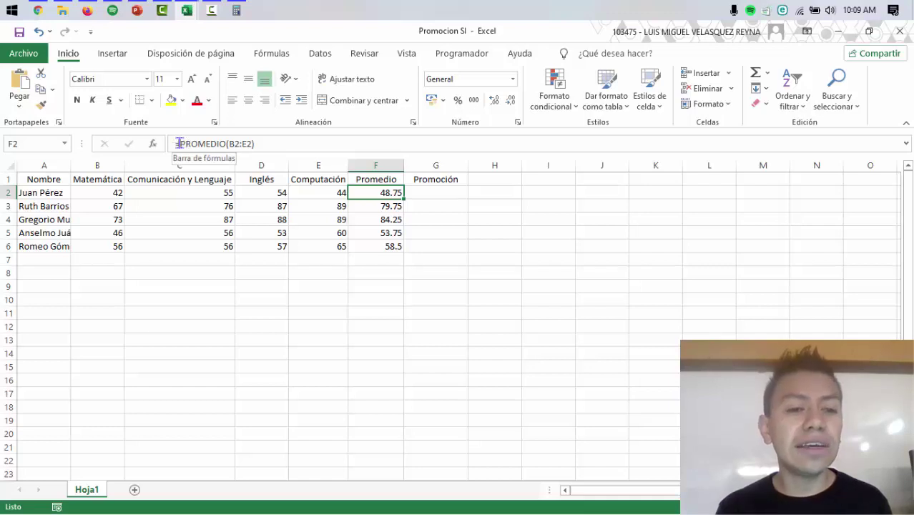
pyautogui.click(100, 192)
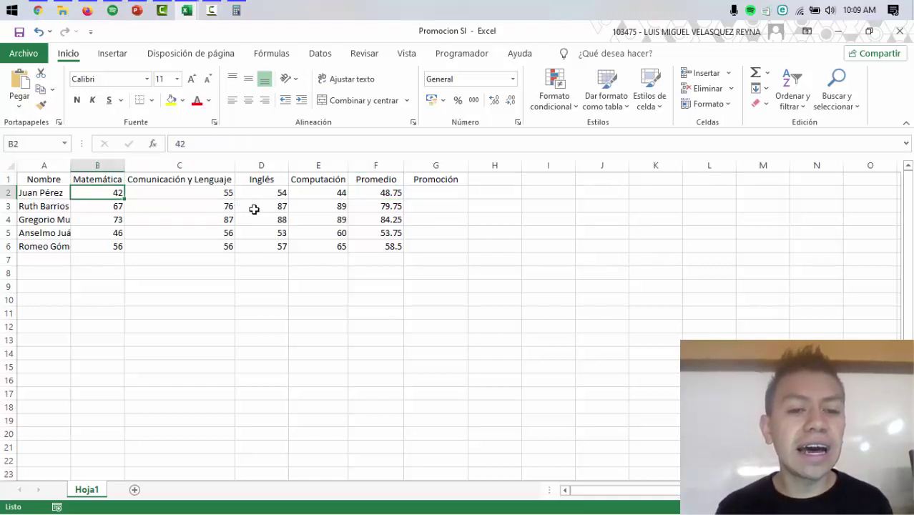
pyautogui.click(328, 192)
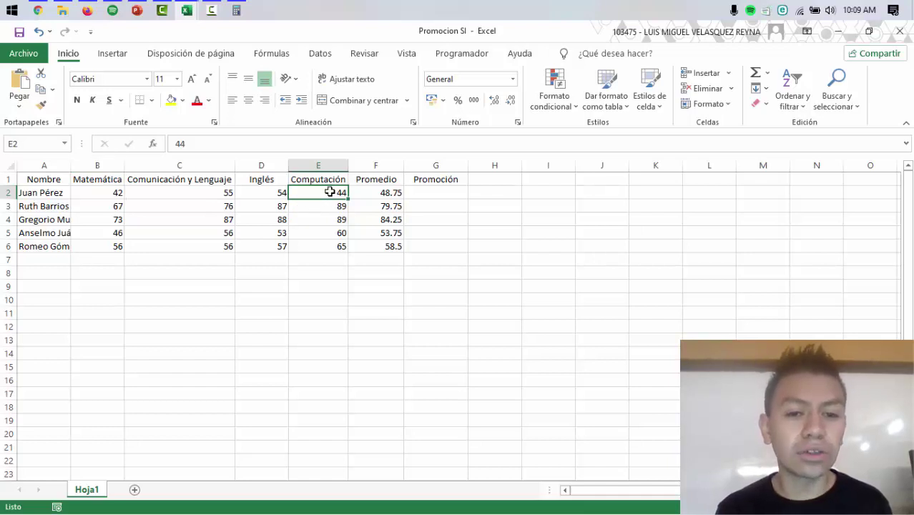
pyautogui.click(386, 192)
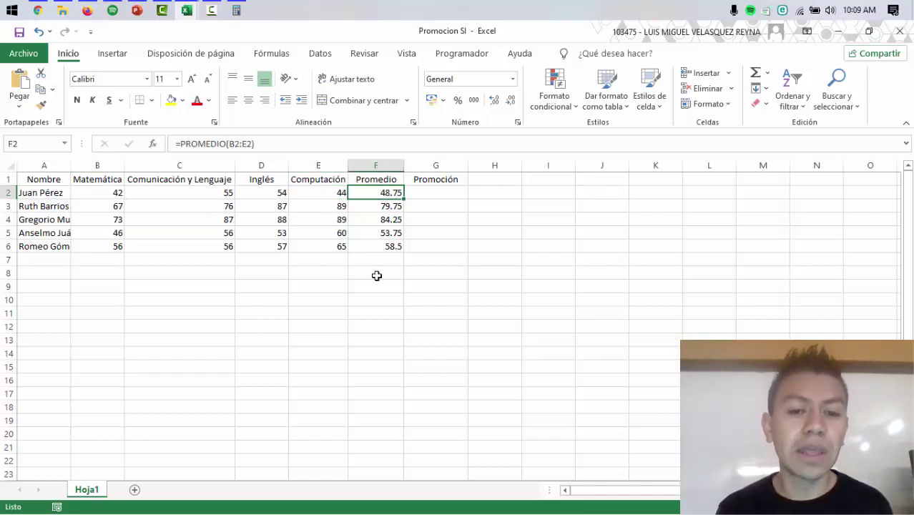
# Autofit the width of the Nombre column to show the full student names
pyautogui.click(37, 194)
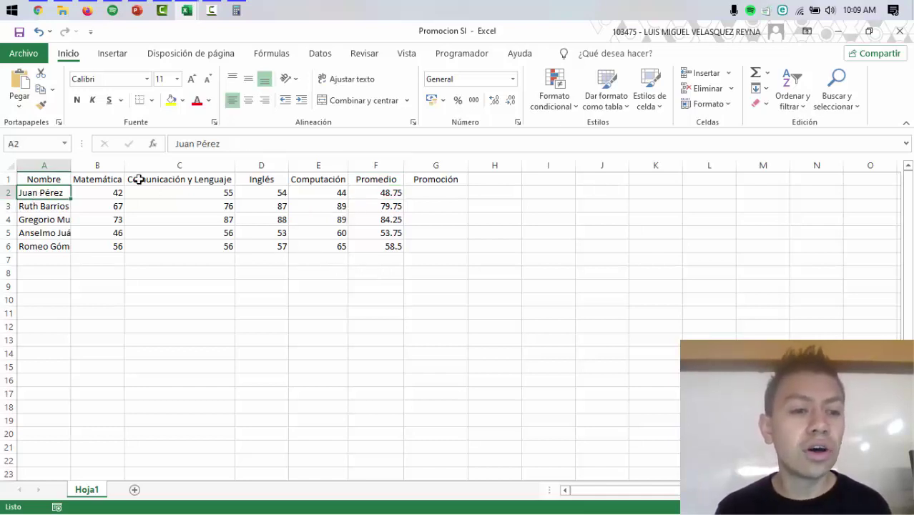
pyautogui.moveTo(70, 167); pyautogui.dragTo(70, 168)
pyautogui.doubleClick(70, 167)
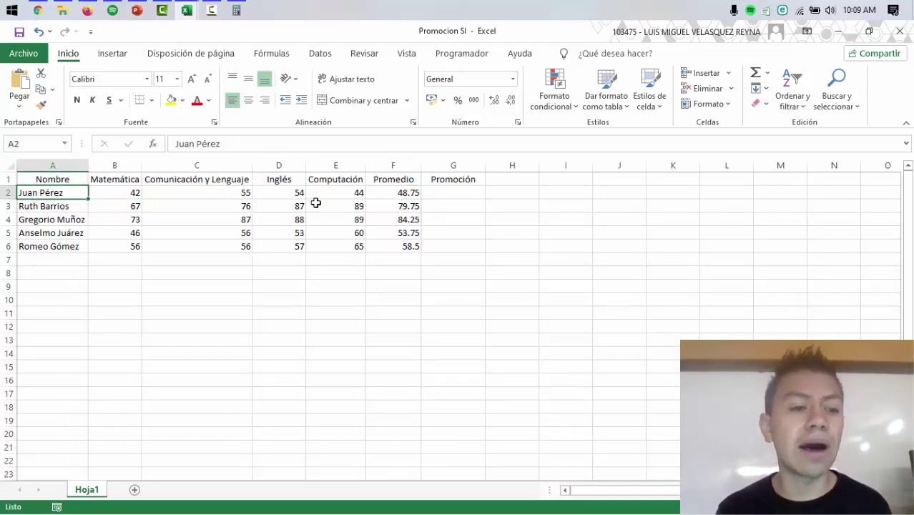
# Begin an SI formula in G2 under Promoción with the logical test f2>=60
pyautogui.click(464, 193)
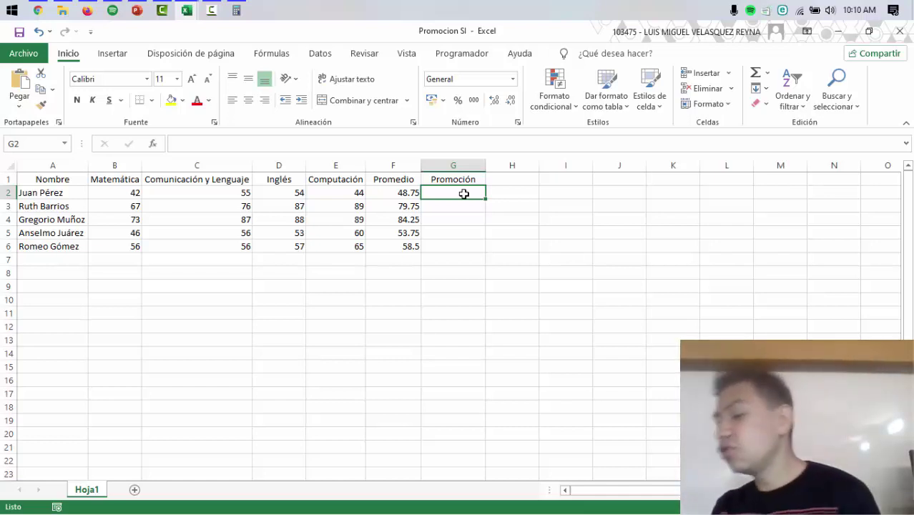
pyautogui.write('=')
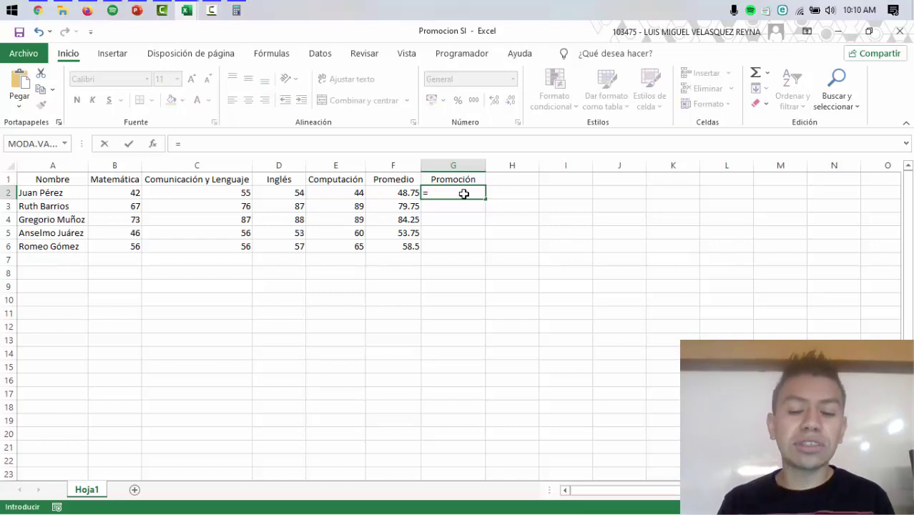
pyautogui.write('SI')
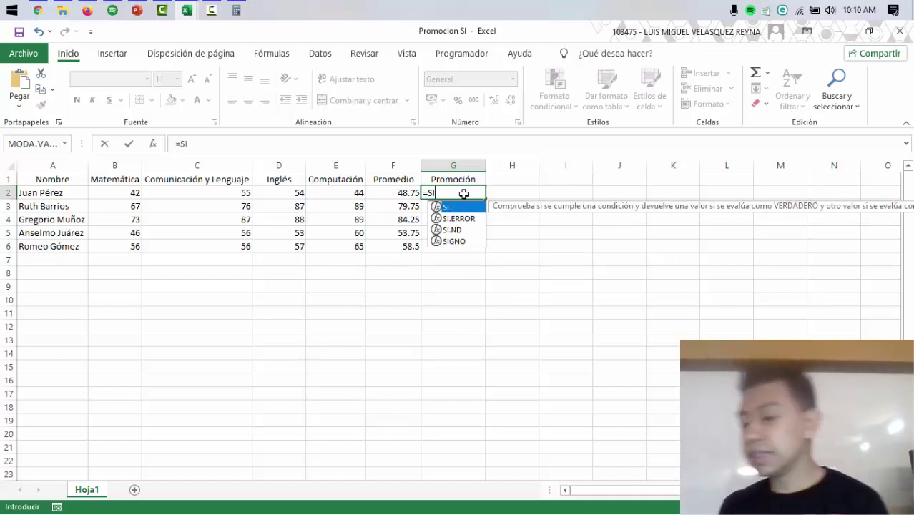
pyautogui.write('(')
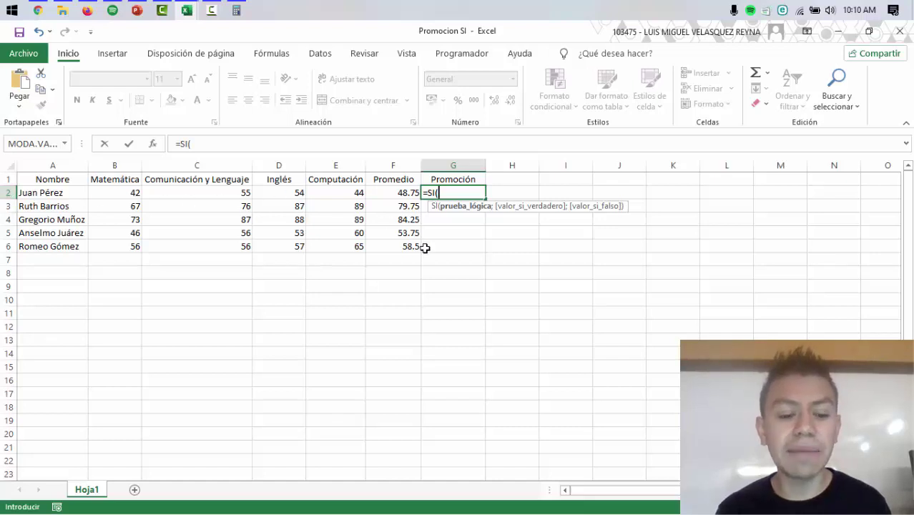
pyautogui.write('f2')
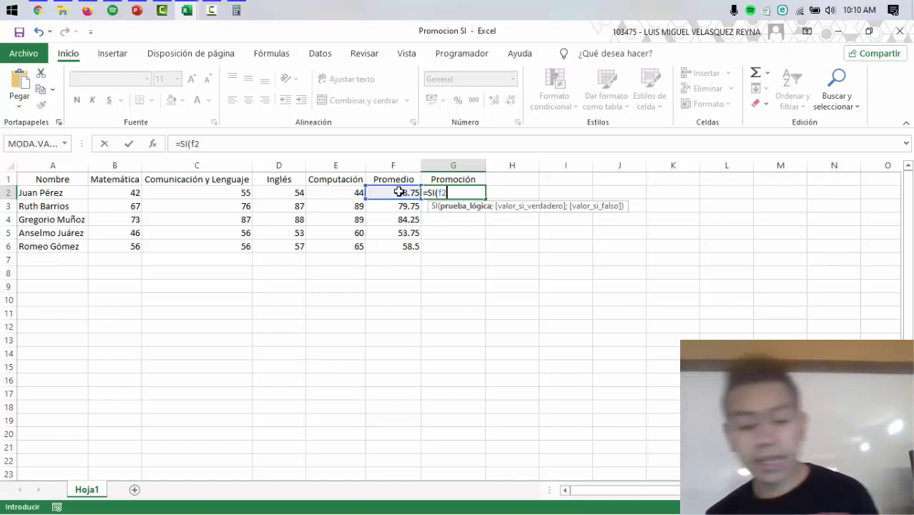
pyautogui.write('>=')
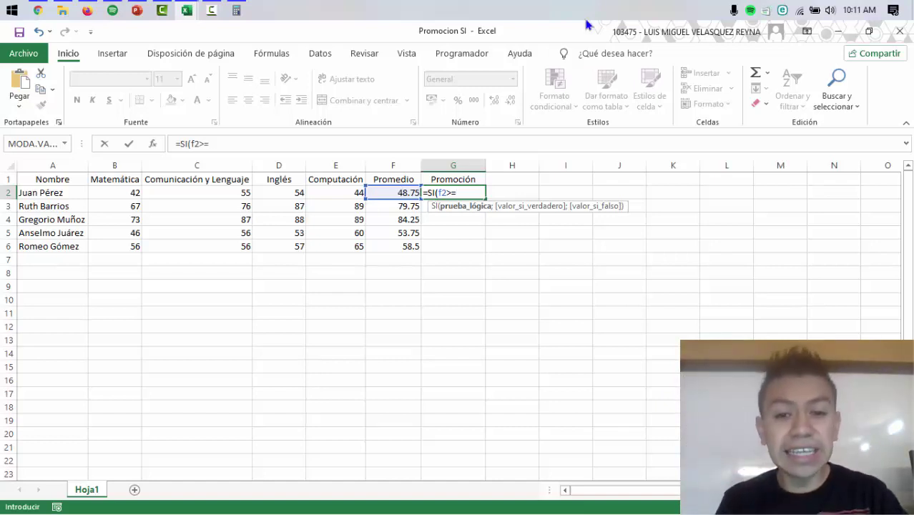
pyautogui.write('60')
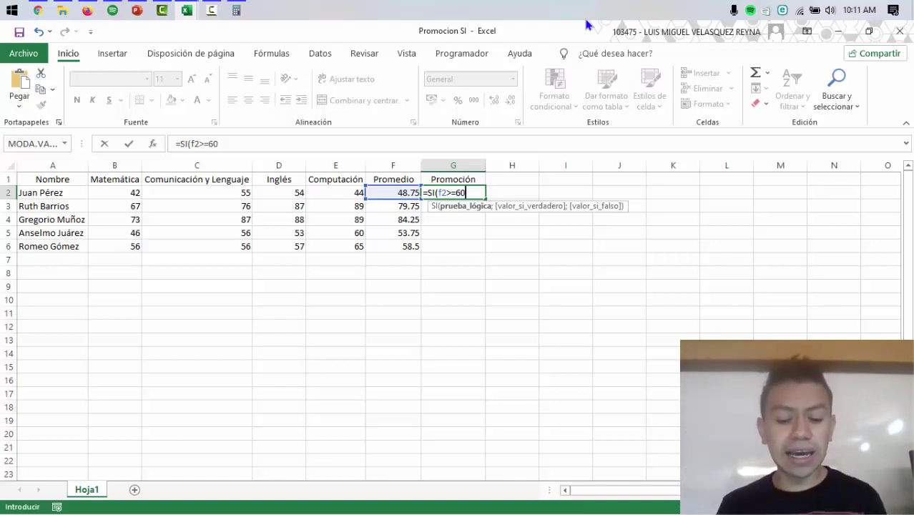
# Complete the G2 formula with "Promovido" as the true value and "No promovido" as the false value
pyautogui.write(';')
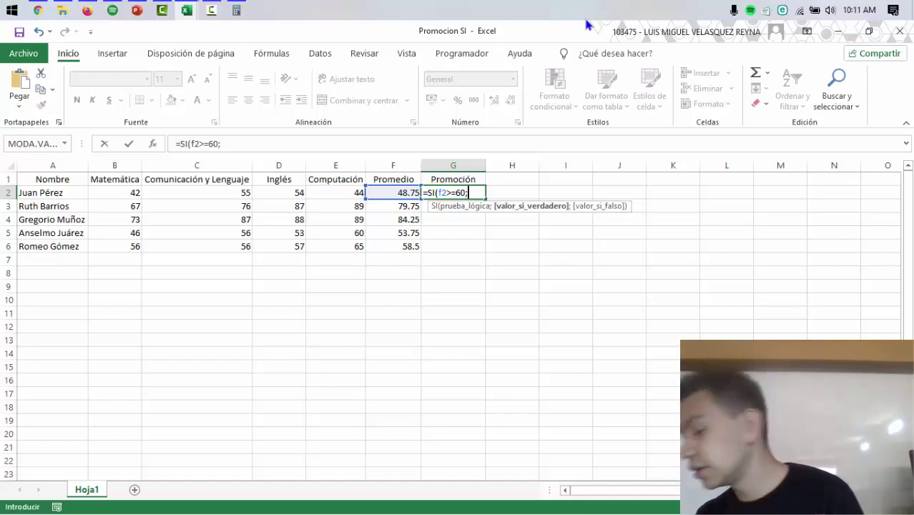
pyautogui.write('"')
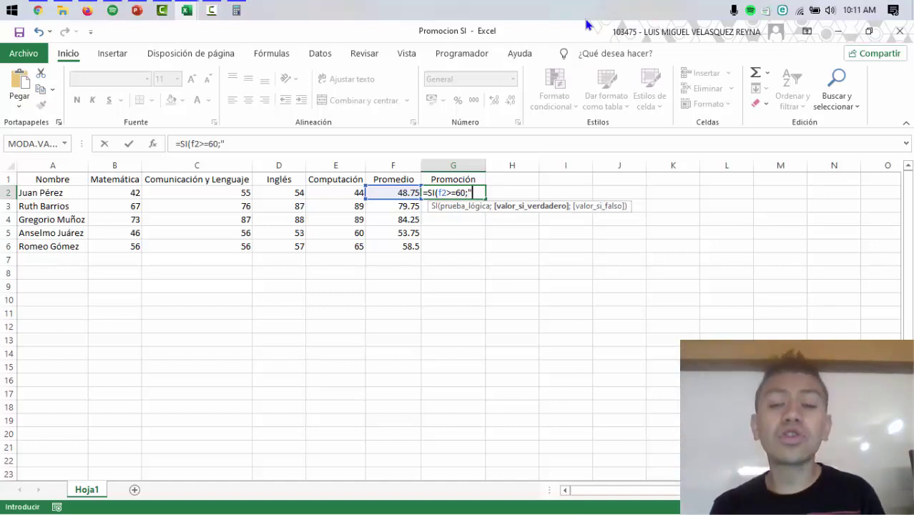
pyautogui.write('Promovido"')
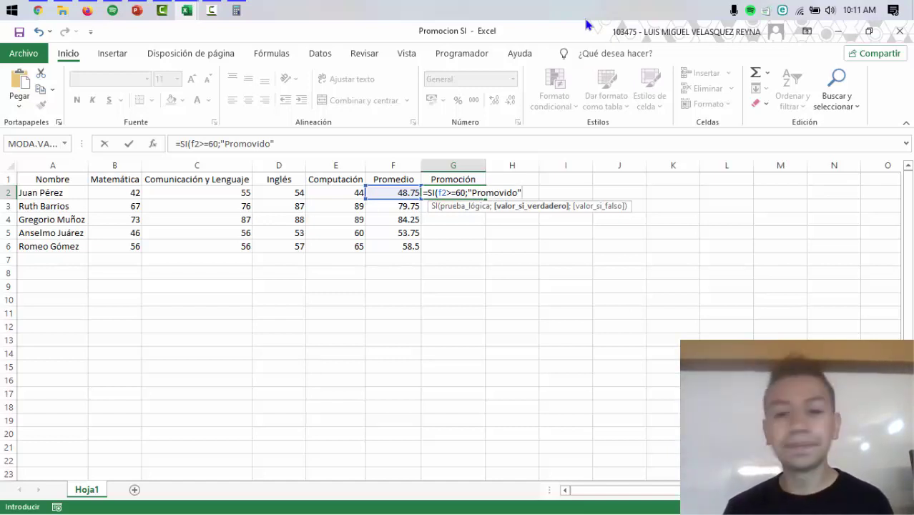
pyautogui.write(';')
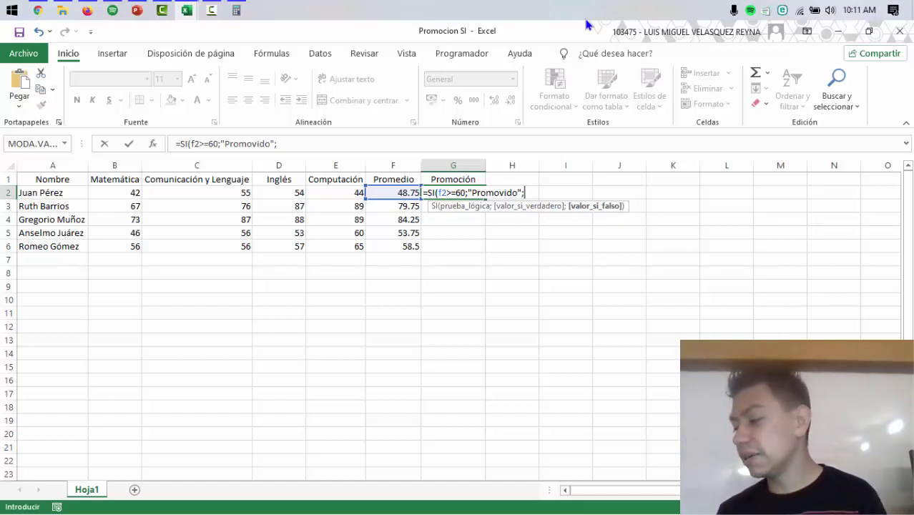
pyautogui.write('"')
pyautogui.write('N')
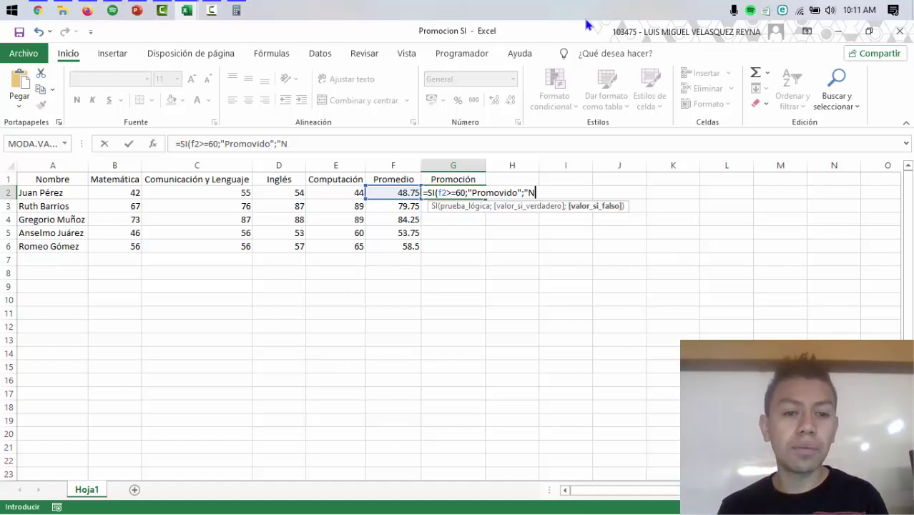
pyautogui.write('o promovido')
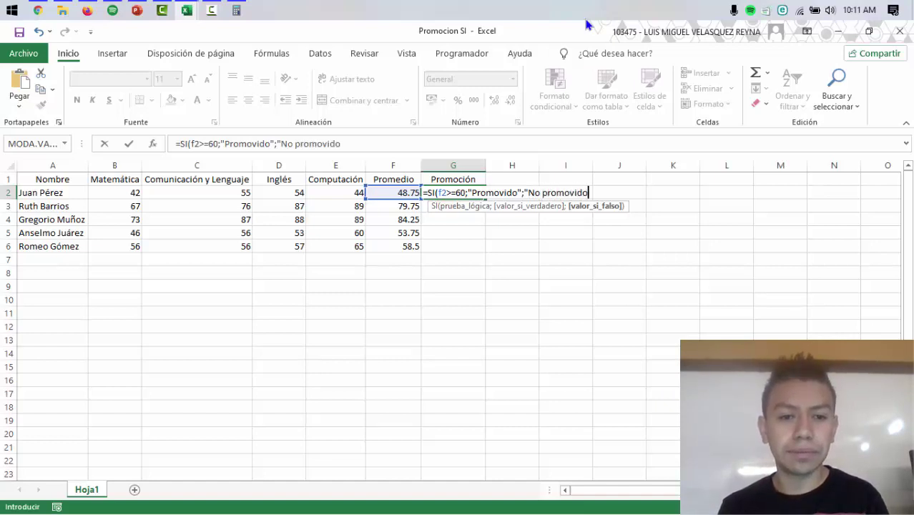
pyautogui.write('"')
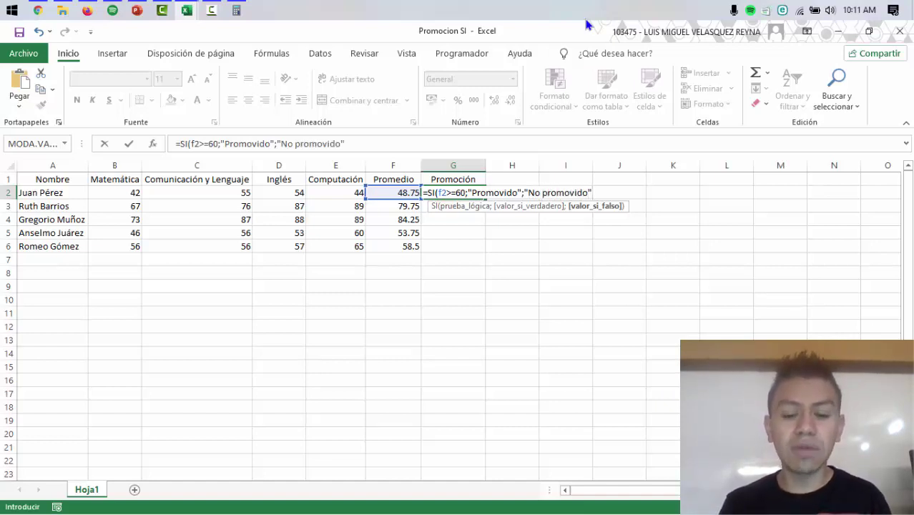
pyautogui.write(')')
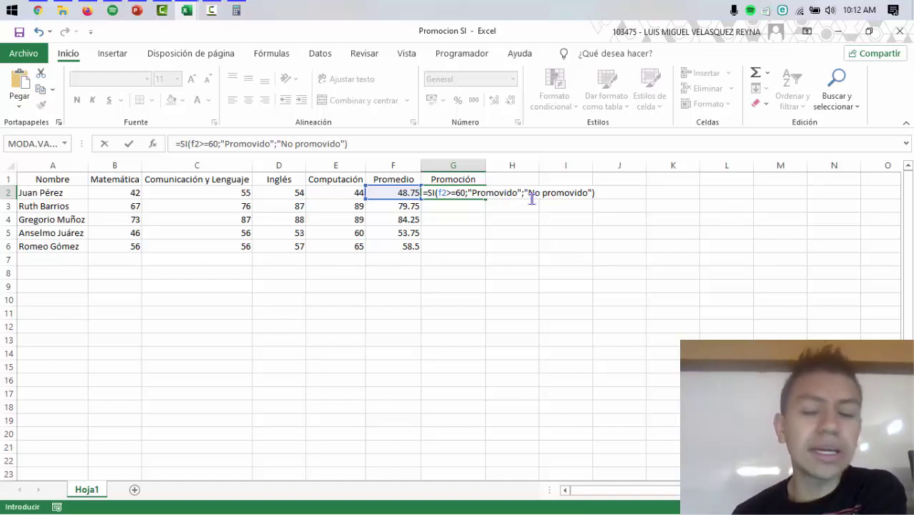
pyautogui.press('Return')
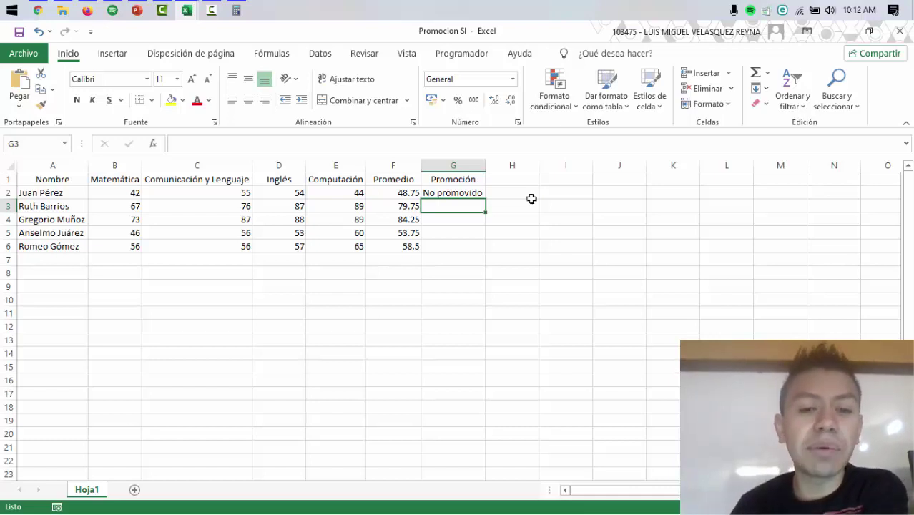
# Begin an SI formula in G3 with the logical test f3>=60 for the second student's average
pyautogui.click(392, 193)
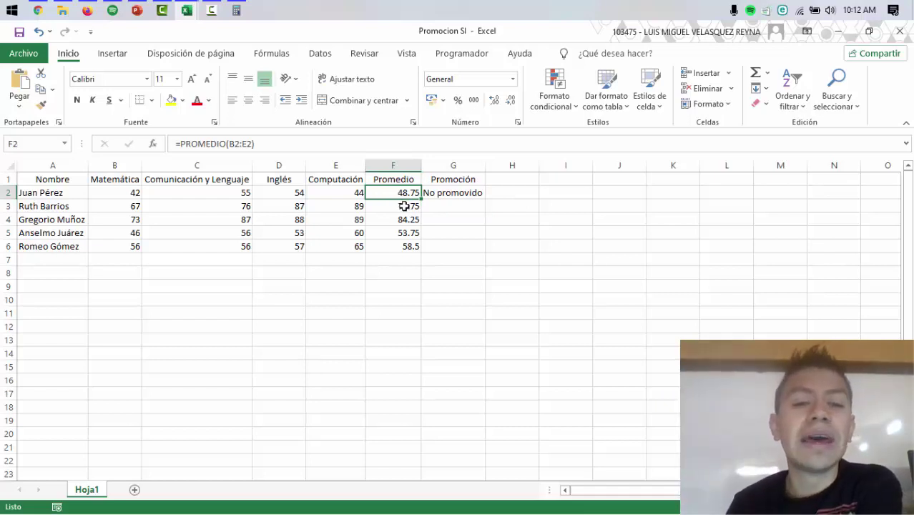
pyautogui.click(404, 206)
pyautogui.click(437, 206)
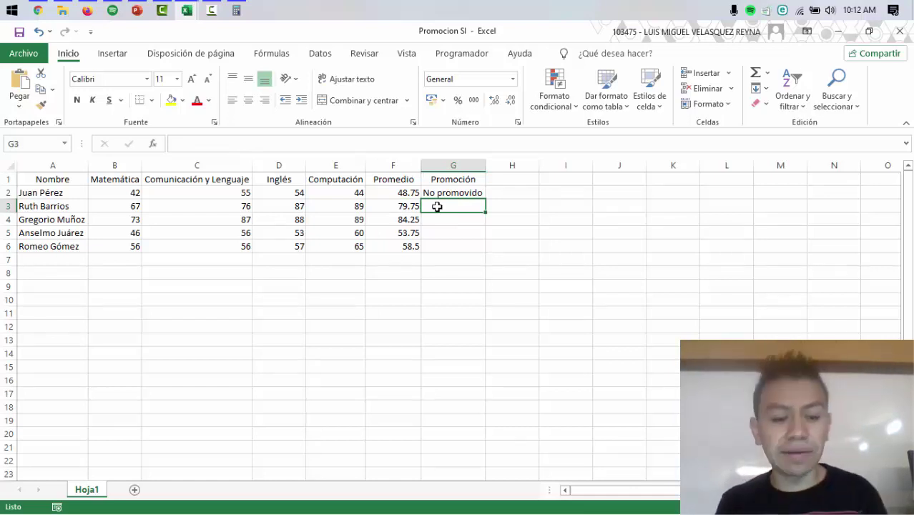
pyautogui.write('=')
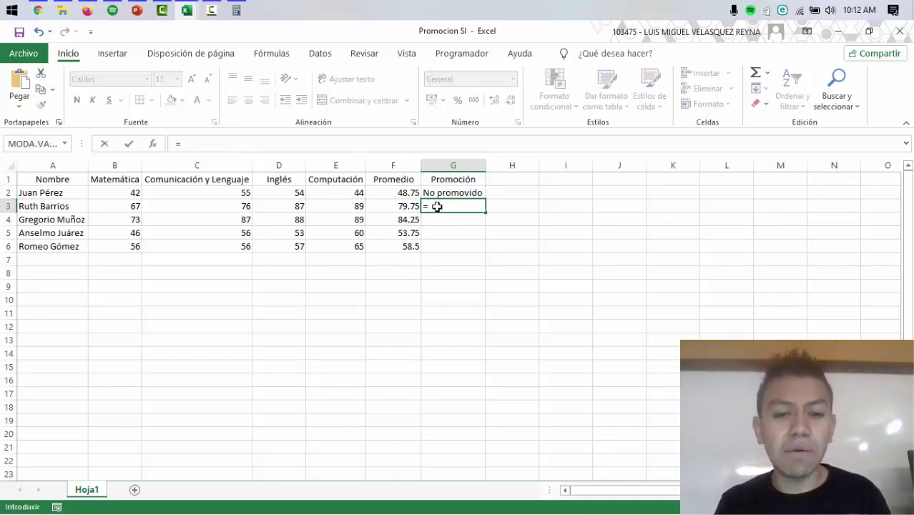
pyautogui.write('SI(')
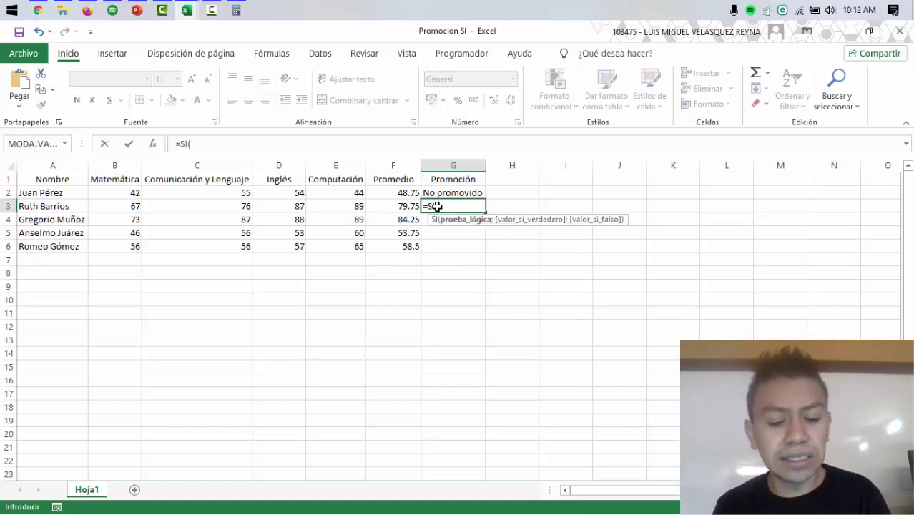
pyautogui.write('f3')
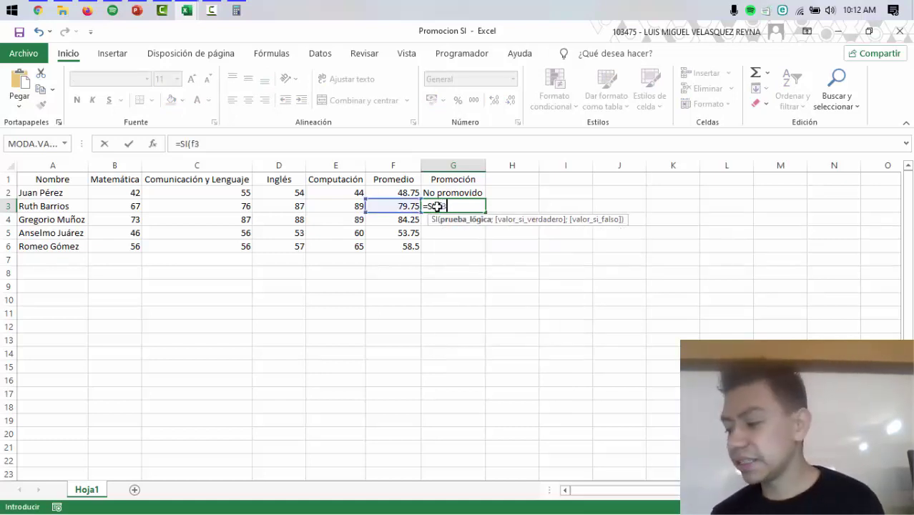
pyautogui.write('>')
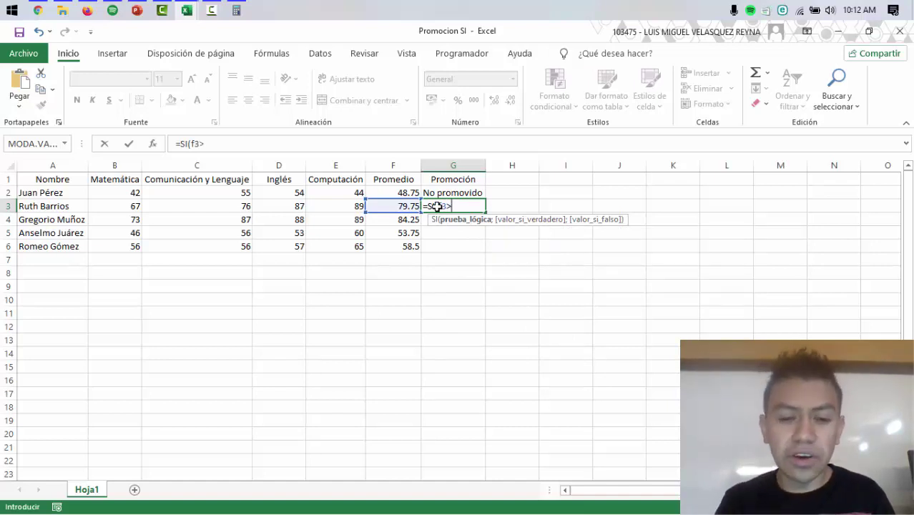
pyautogui.write('=60')
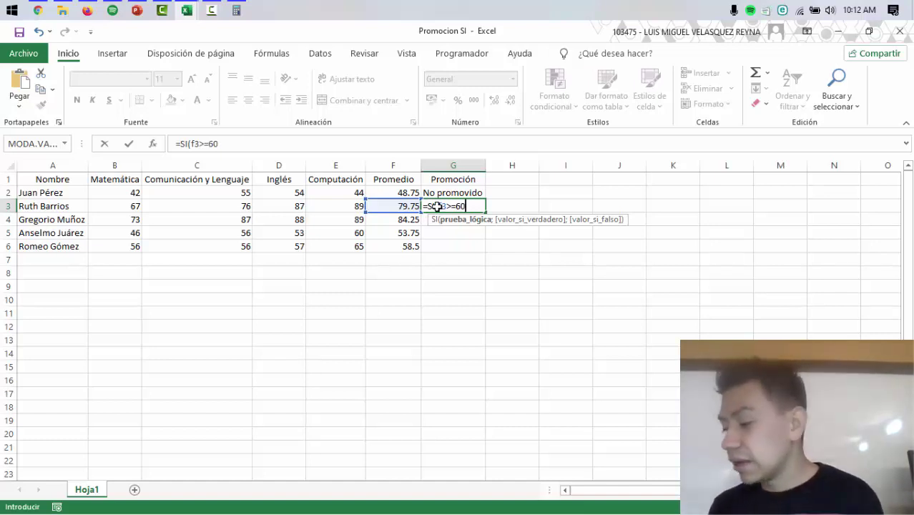
# Complete the G3 formula with "Promovido" as the true value and "No promovido" as the false value
pyautogui.write(';"Pr')
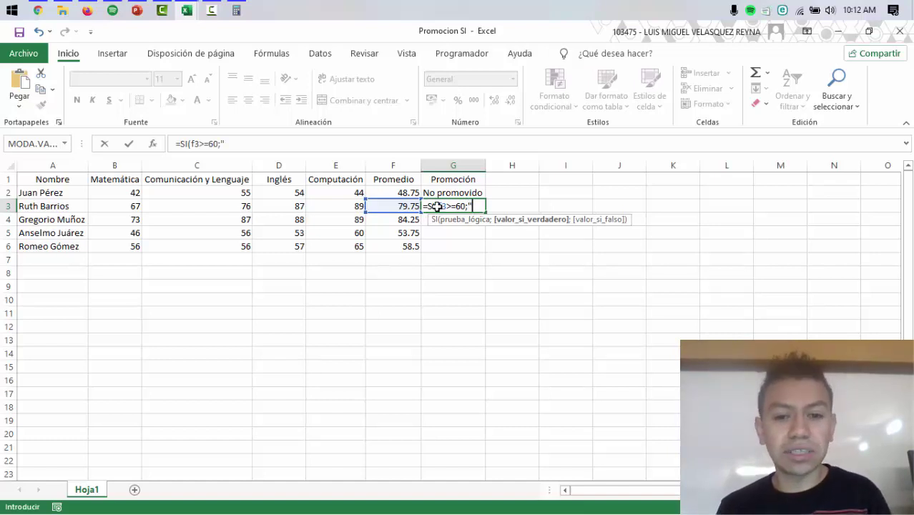
pyautogui.write('omovido')
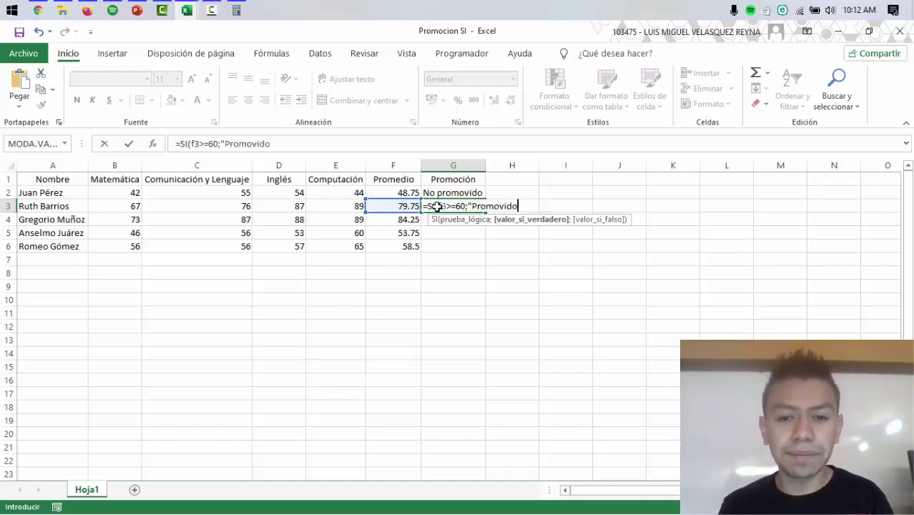
pyautogui.write('"')
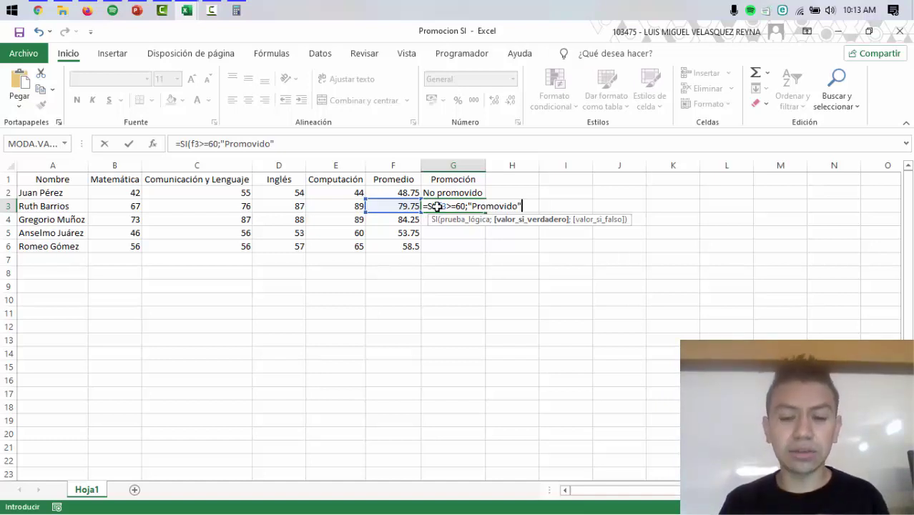
pyautogui.write(';"')
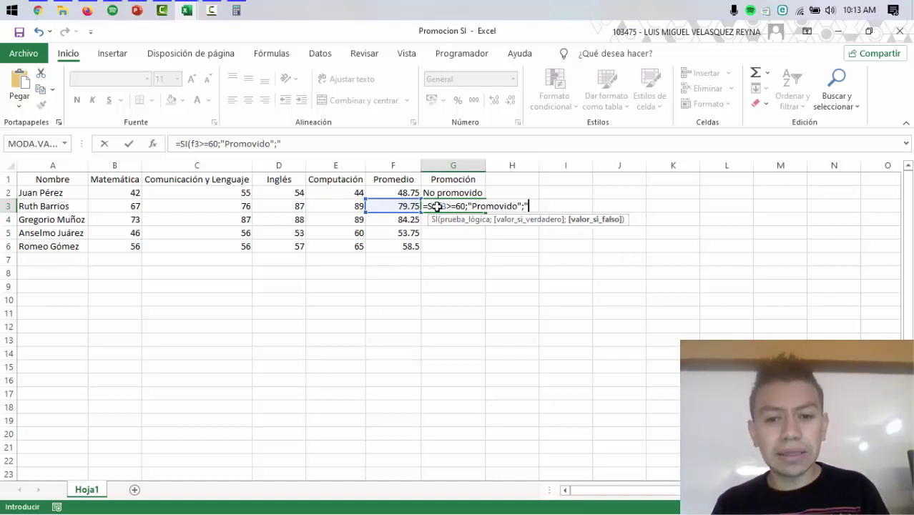
pyautogui.write('No pro')
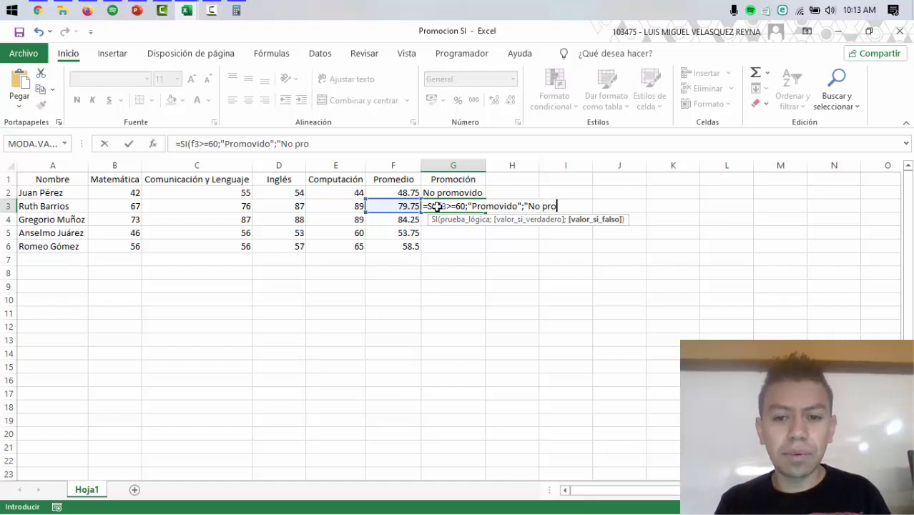
pyautogui.write('movido')
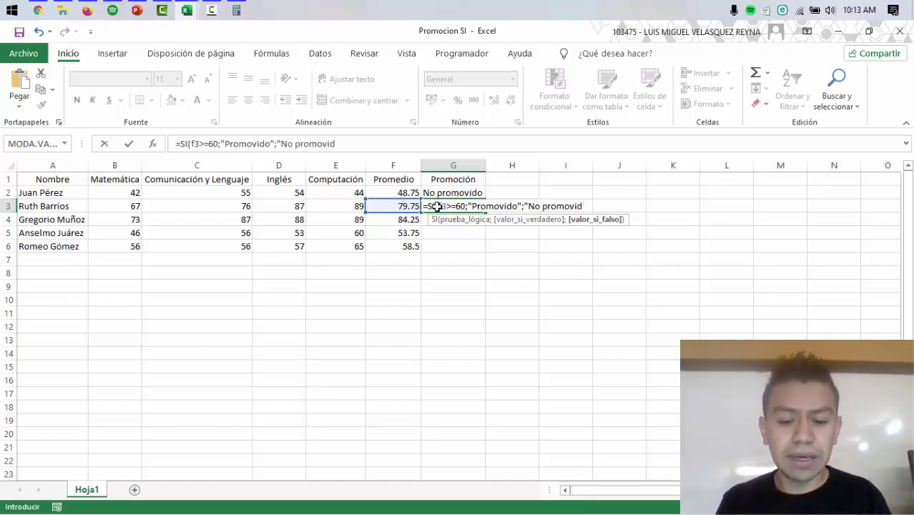
pyautogui.write('")')
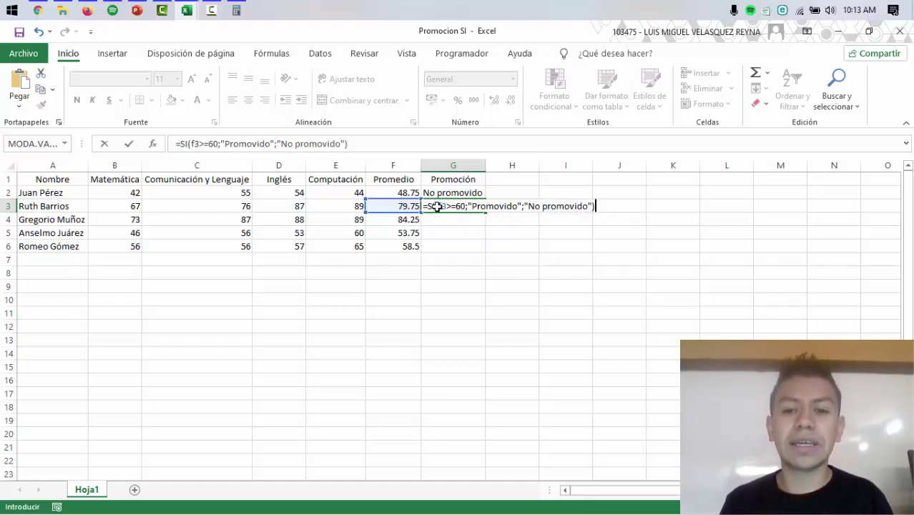
pyautogui.press('Return')
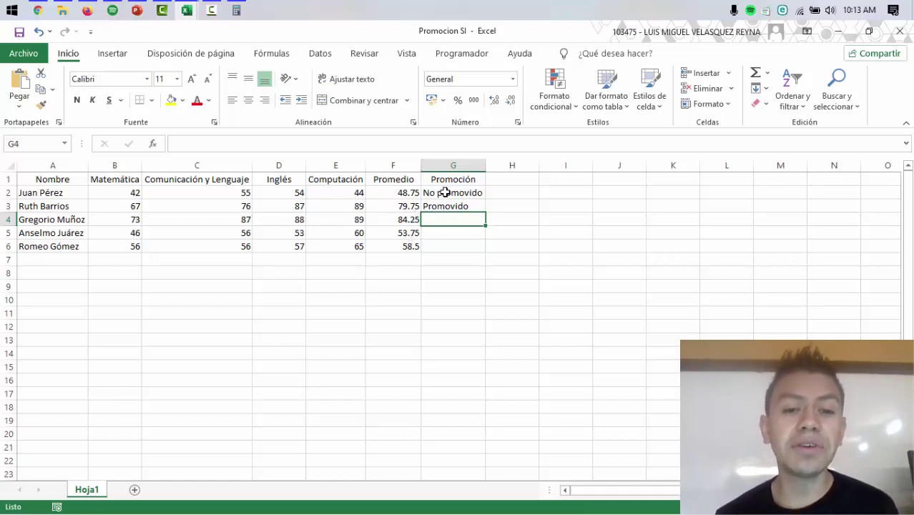
pyautogui.click(414, 210)
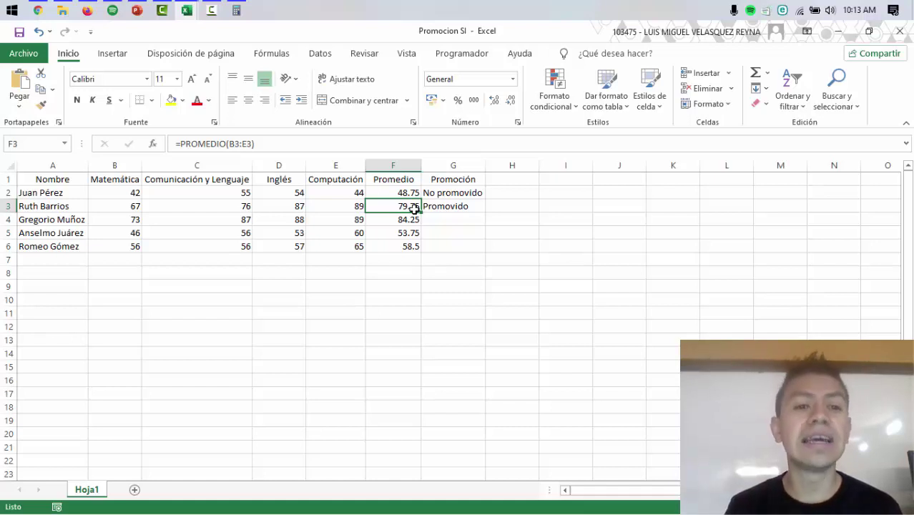
pyautogui.click(236, 10)
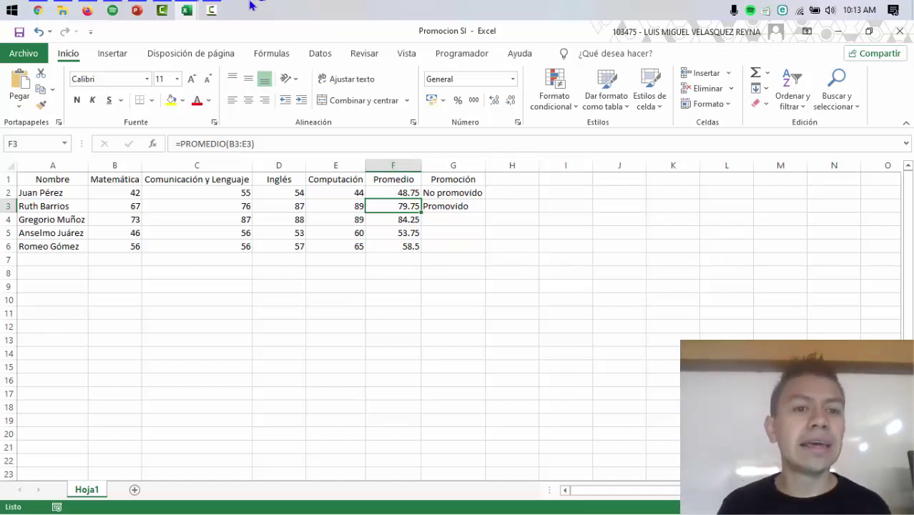
pyautogui.click(211, 10)
pyautogui.click(211, 10)
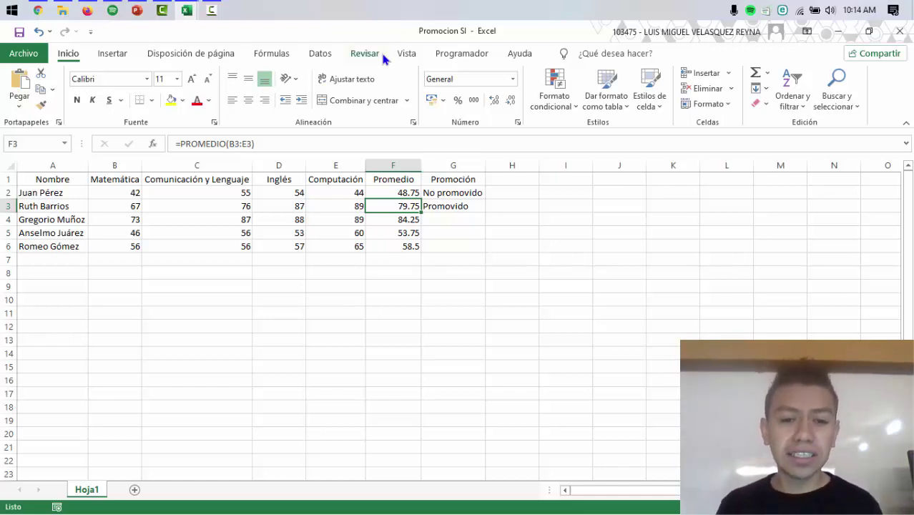
# Overwrite the last student's average in F6 with 58 and enter No promovido as plain text in G6
pyautogui.click(398, 246)
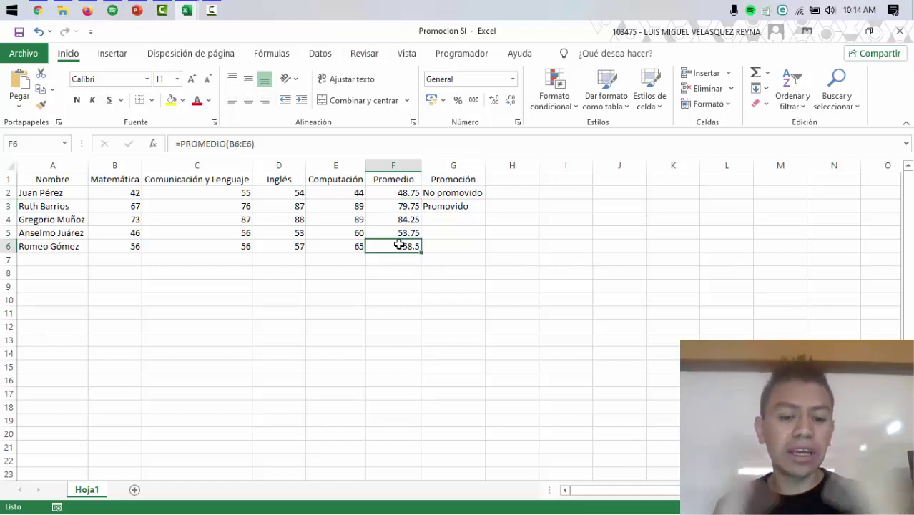
pyautogui.write('58')
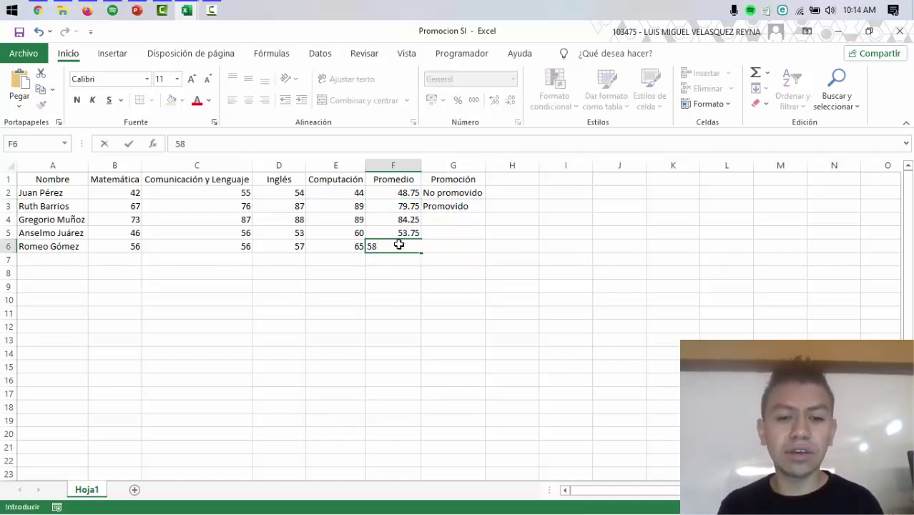
pyautogui.press('Tab')
pyautogui.write('N')
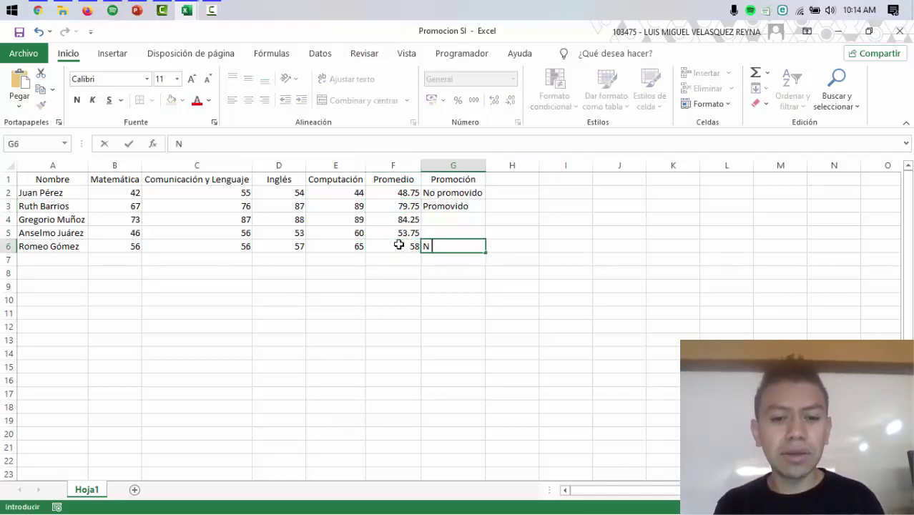
pyautogui.write('o promovido')
pyautogui.hotkey('ctrl', 'Return')
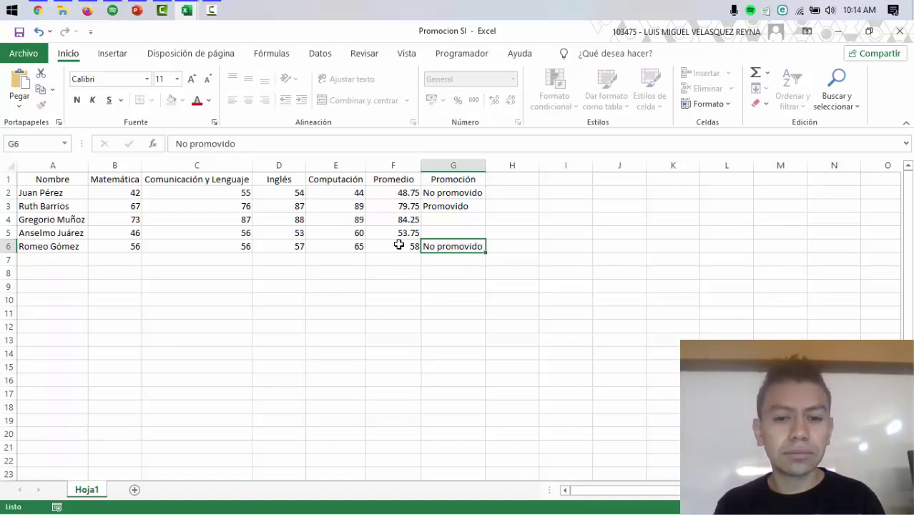
pyautogui.press('Return')
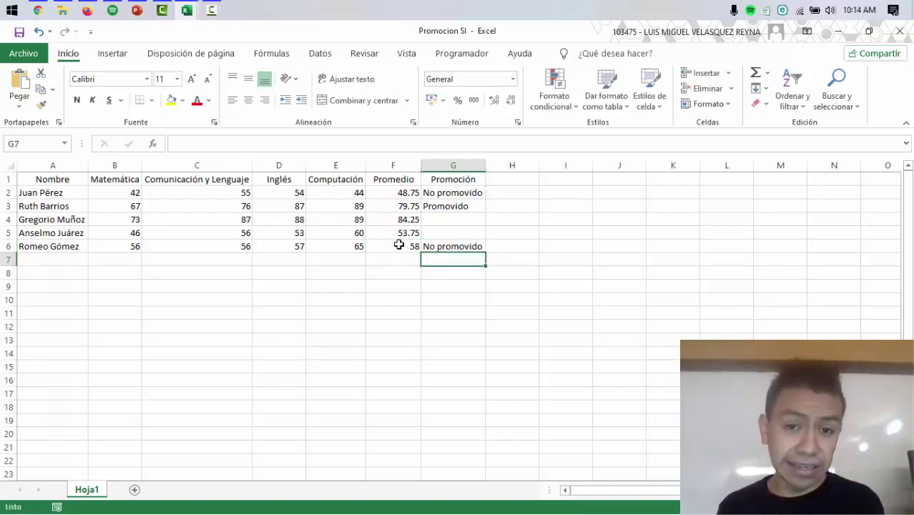
# Clear the manual entry in G6 and restore the PROMEDIO formula in F6
pyautogui.press('Up')
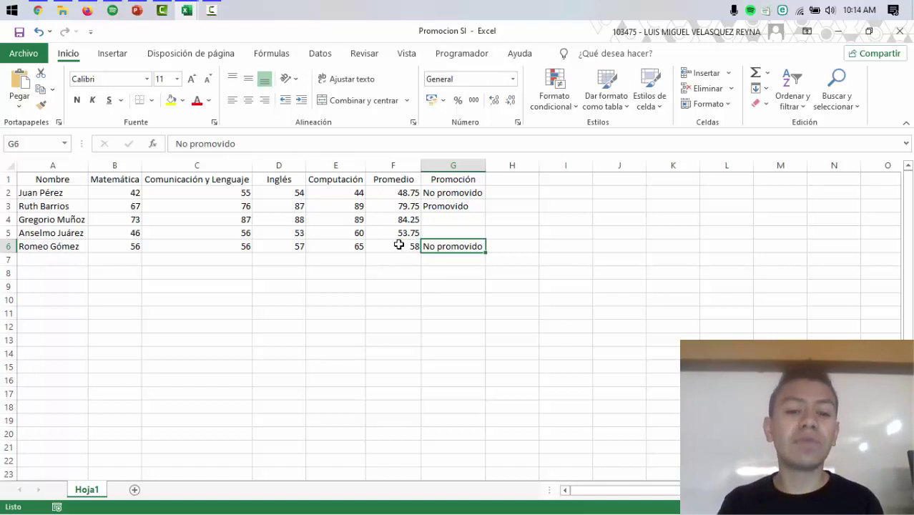
pyautogui.press('Delete')
pyautogui.click(399, 245)
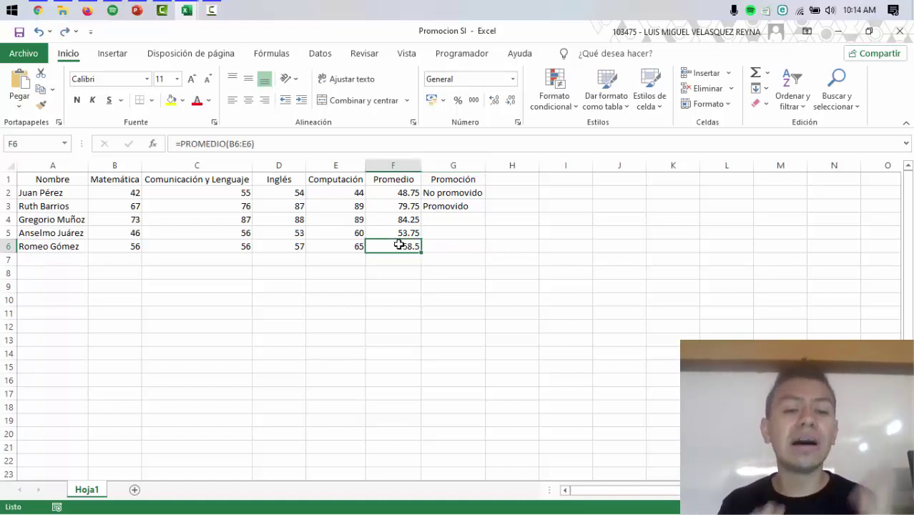
pyautogui.click(461, 205)
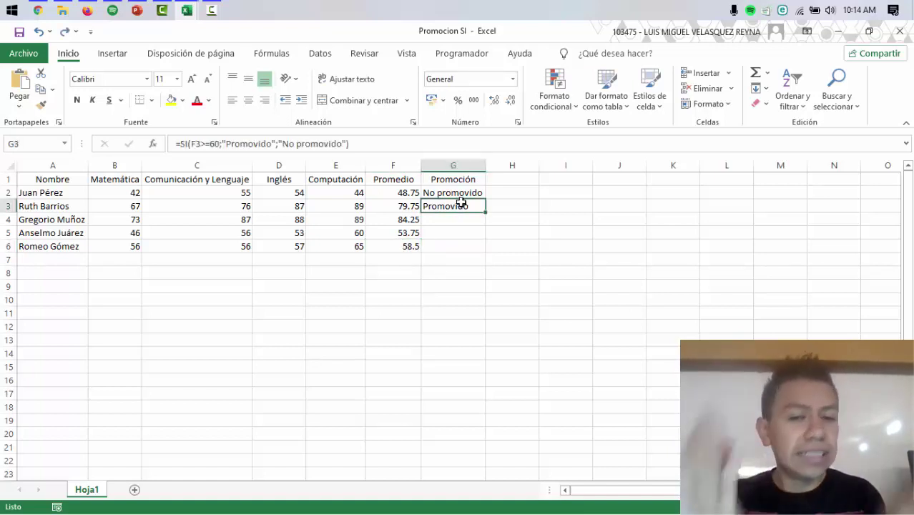